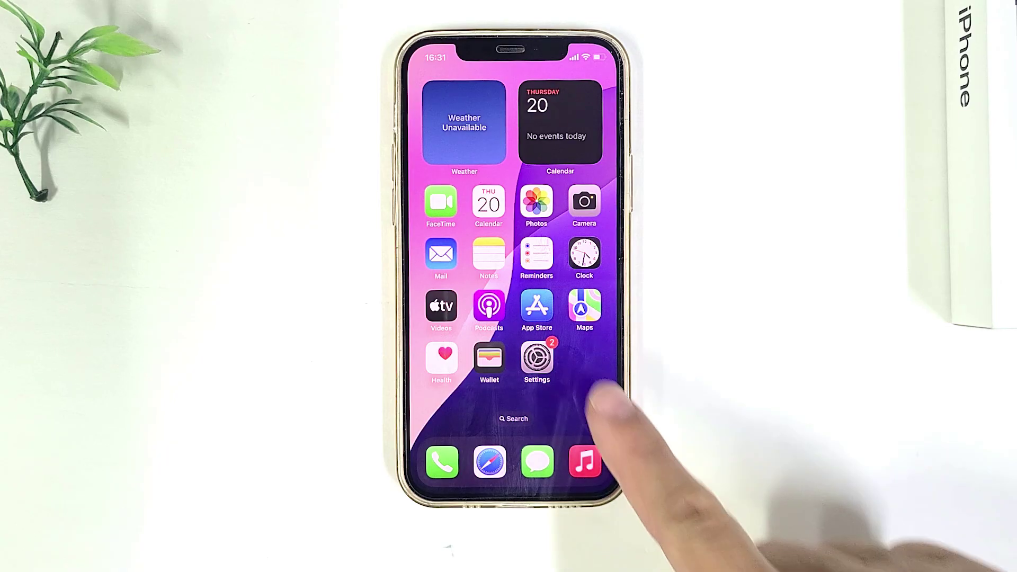
# Go to Settings, then Screen Time, then App Limits, then Add Limit to reach the passcode keypad
pyautogui.click(539, 349)
pyautogui.scroll(-5, 549, 374)
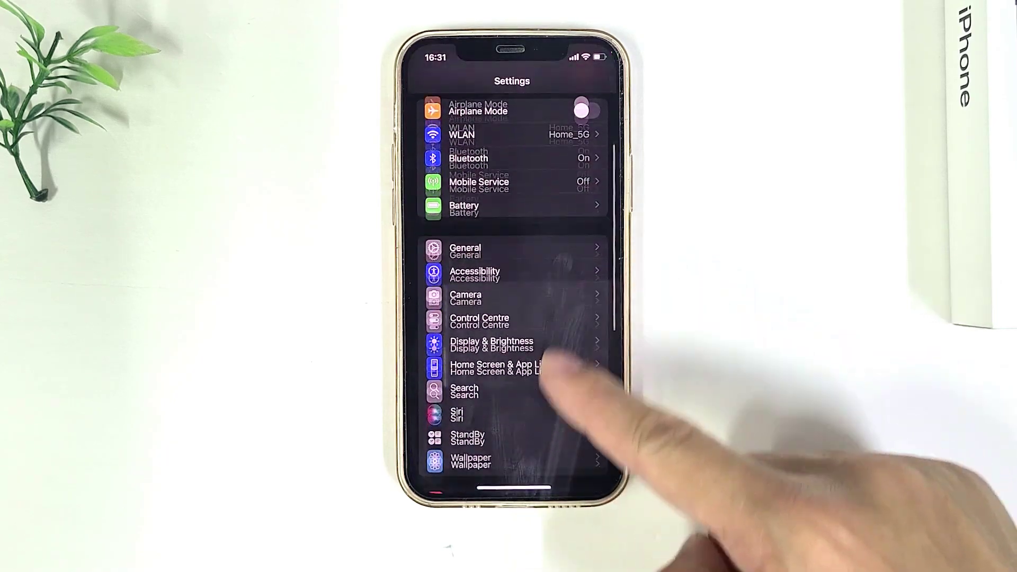
pyautogui.scroll(-3, 557, 318)
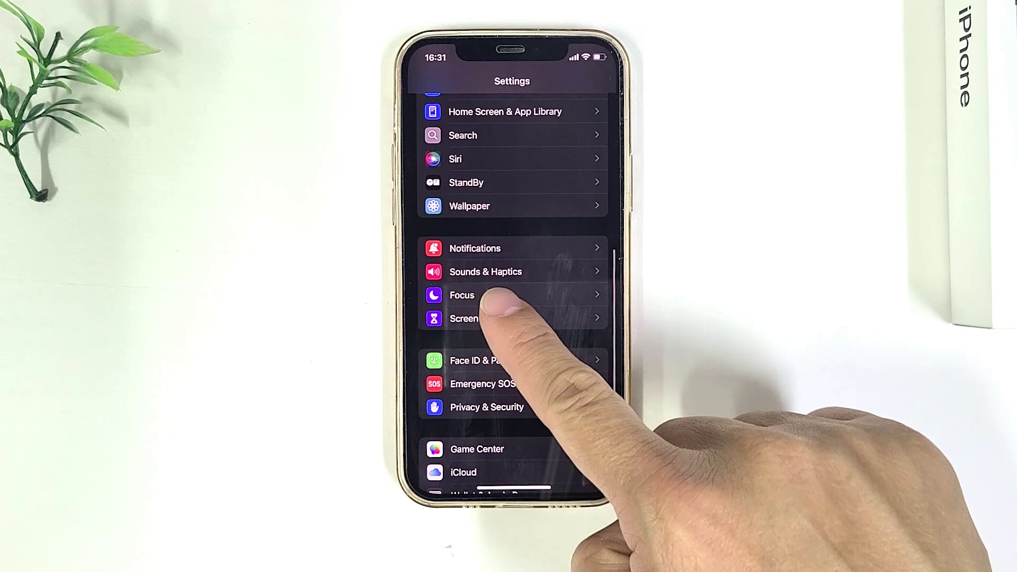
pyautogui.click(509, 310)
pyautogui.click(525, 342)
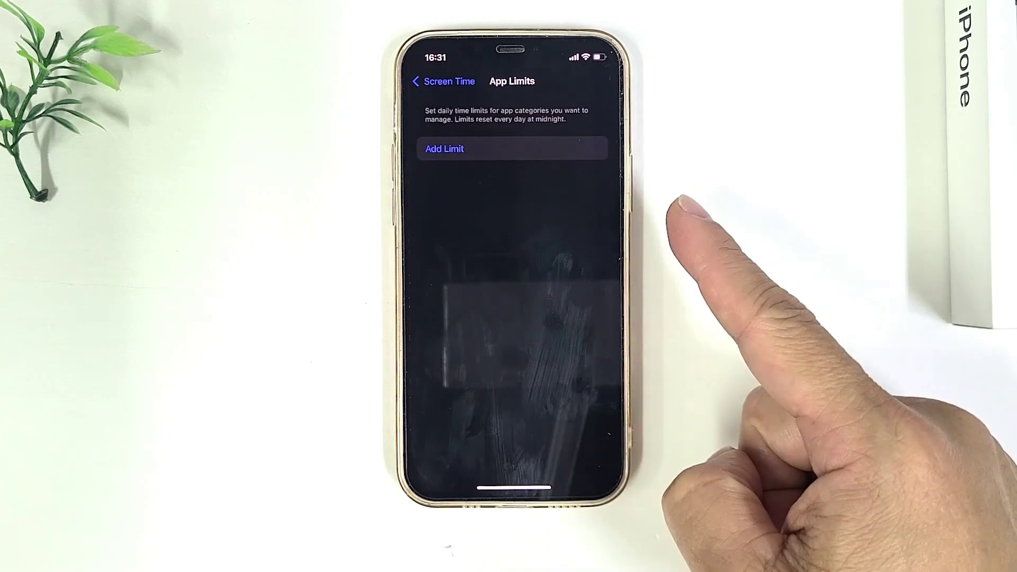
pyautogui.click(476, 203)
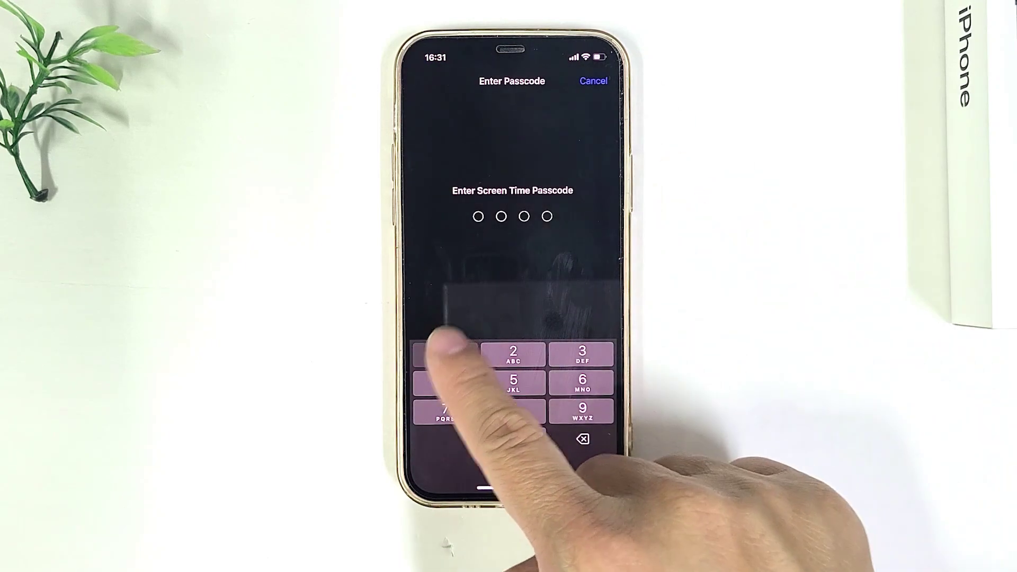
# Enter two digits on the Enter Screen Time Passcode keypad
pyautogui.click(445, 354)
pyautogui.click(514, 354)
pyautogui.click(514, 354)
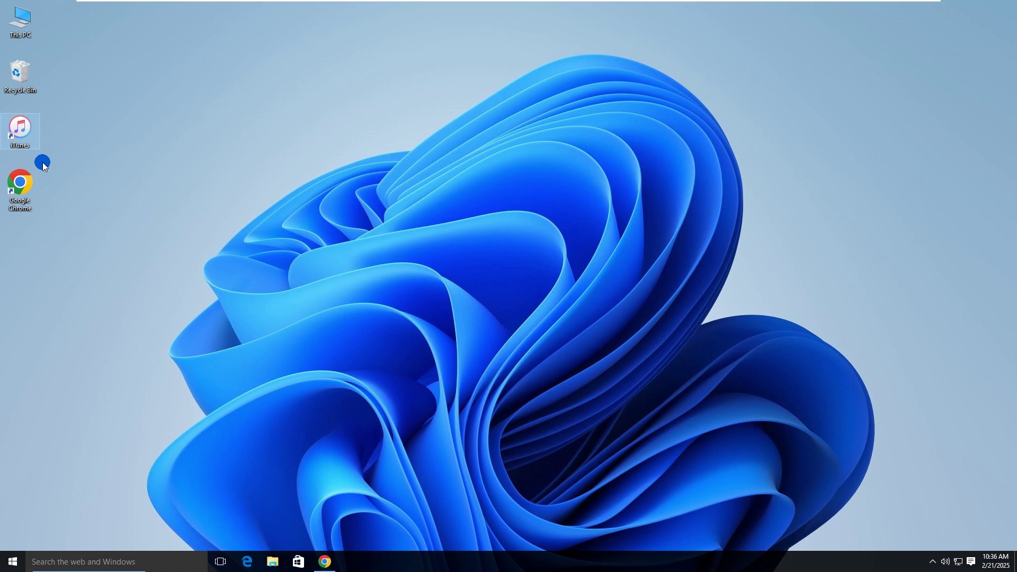
# View the Refixer product page in Chrome, then launch the Refixer with User Account Control approval
pyautogui.click(327, 562)
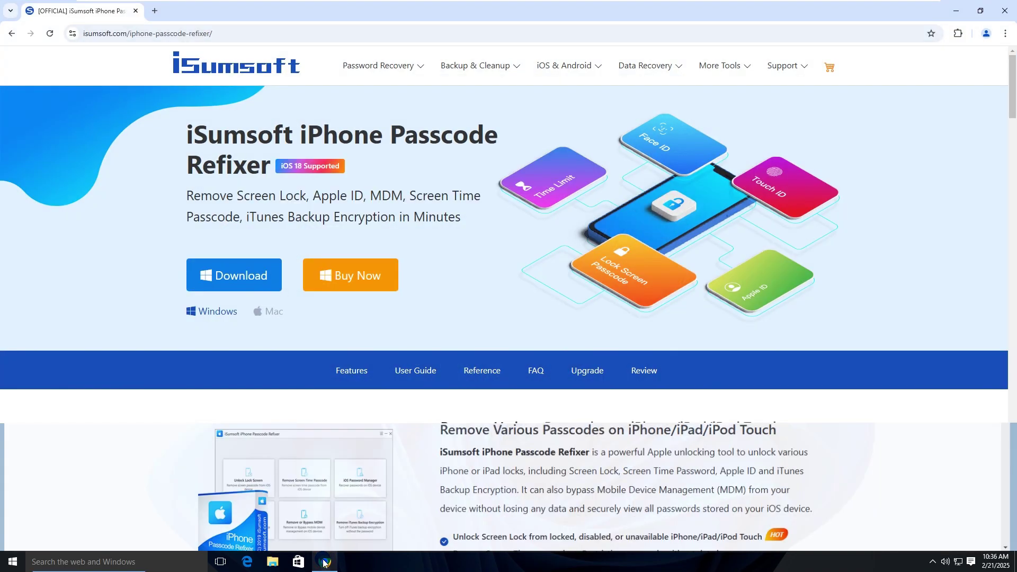
pyautogui.click(114, 35)
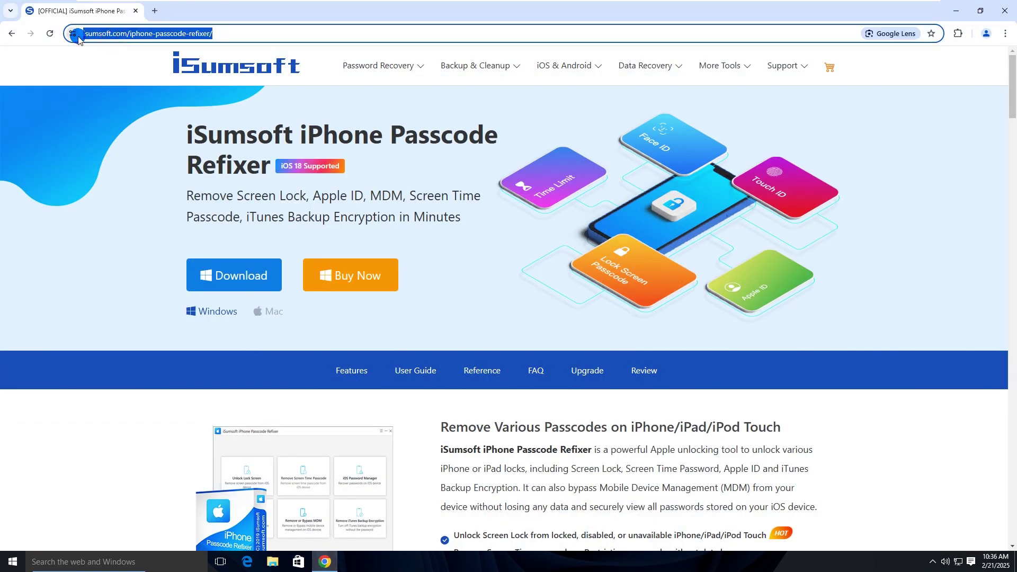
pyautogui.click(148, 118)
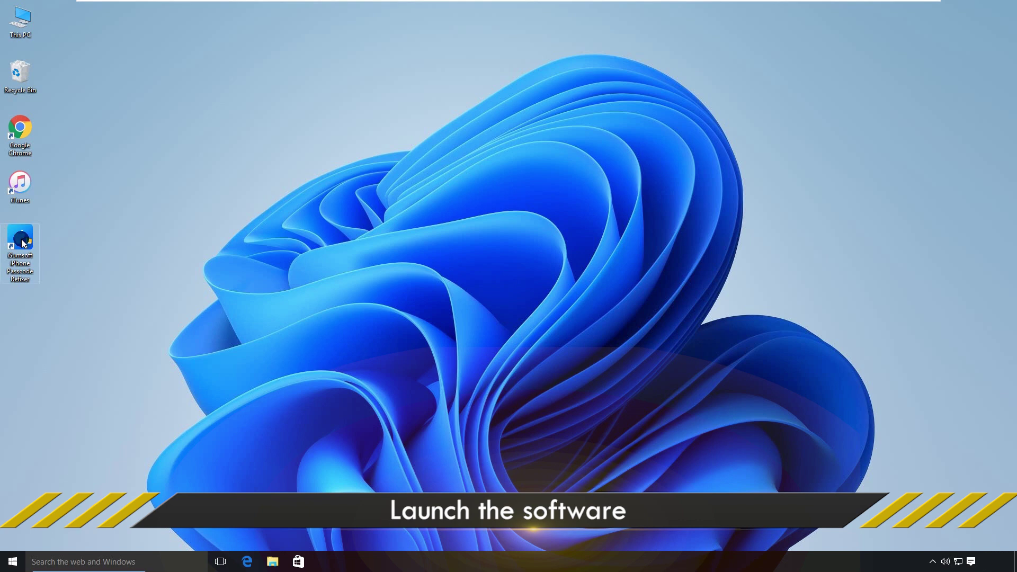
pyautogui.doubleClick(21, 239)
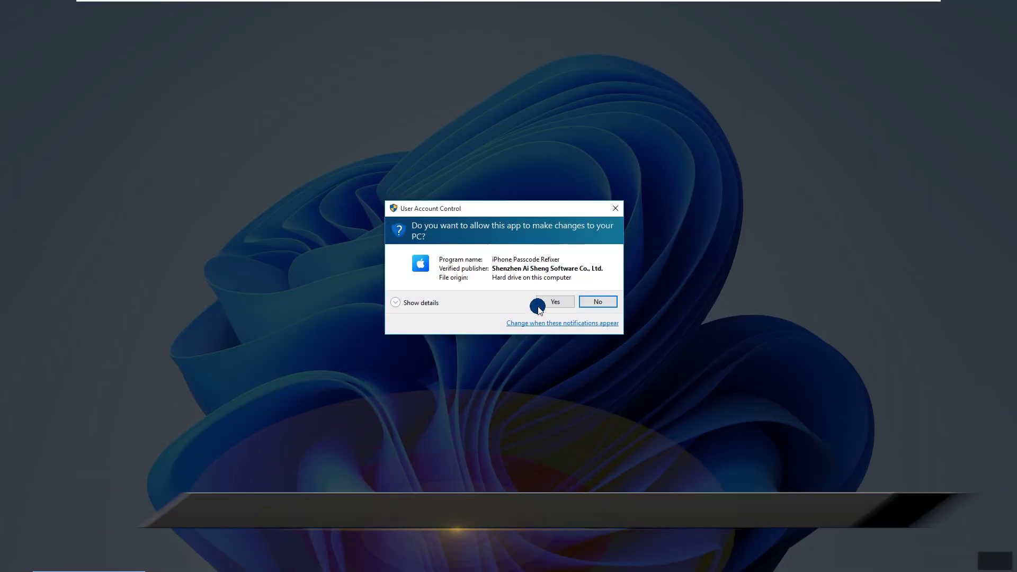
pyautogui.click(549, 302)
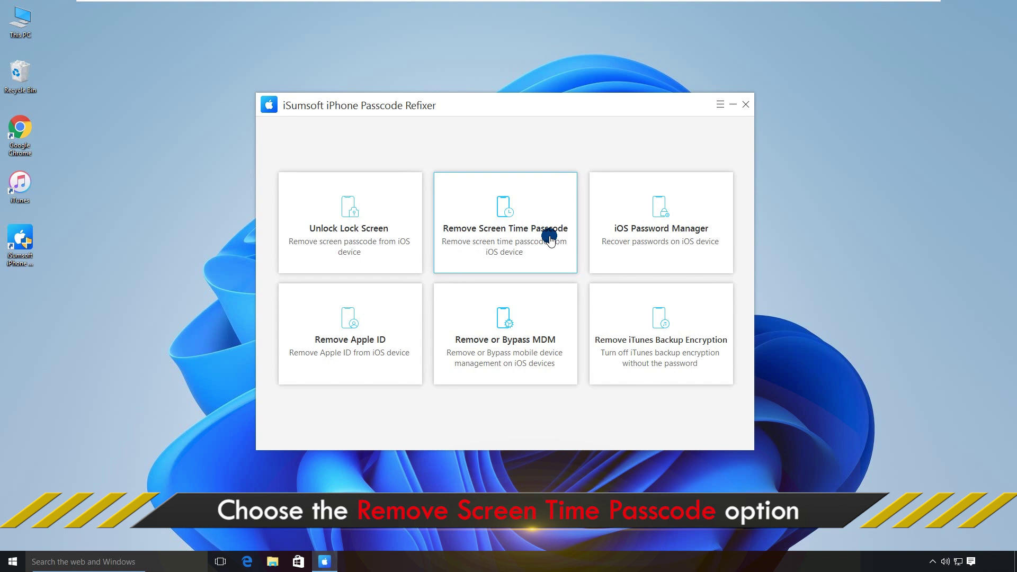
# Choose the Remove Screen Time Passcode tile on the Refixer home screen
pyautogui.click(504, 228)
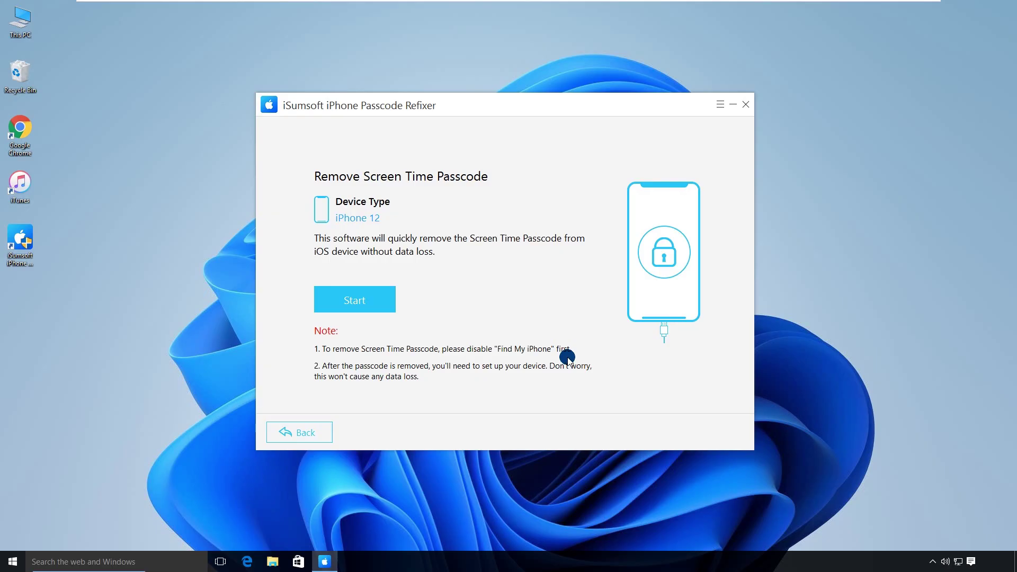
# Start Screen Time passcode removal for the iPhone 12 and wait for the progress bar
pyautogui.click(355, 300)
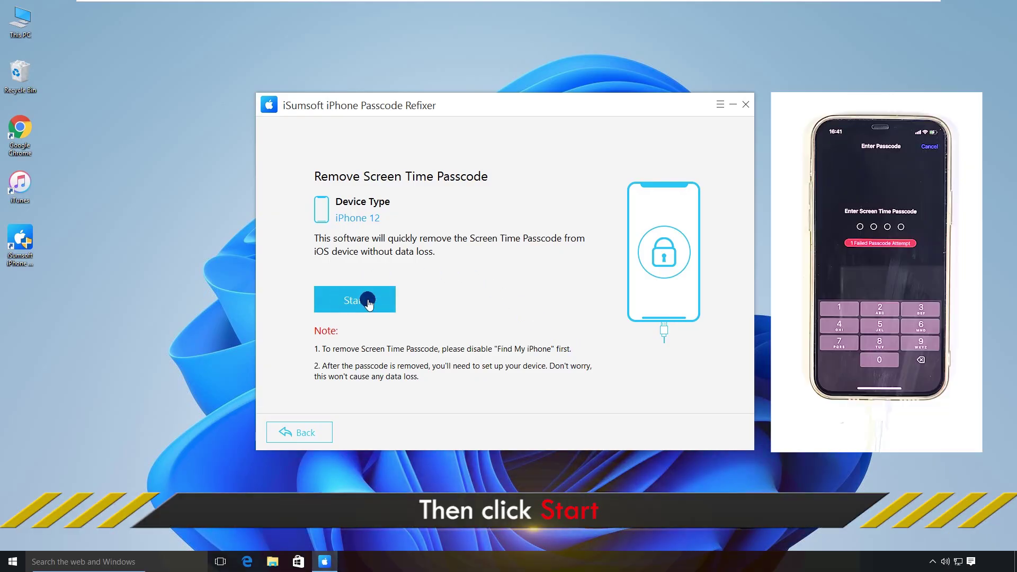
pyautogui.click(355, 300)
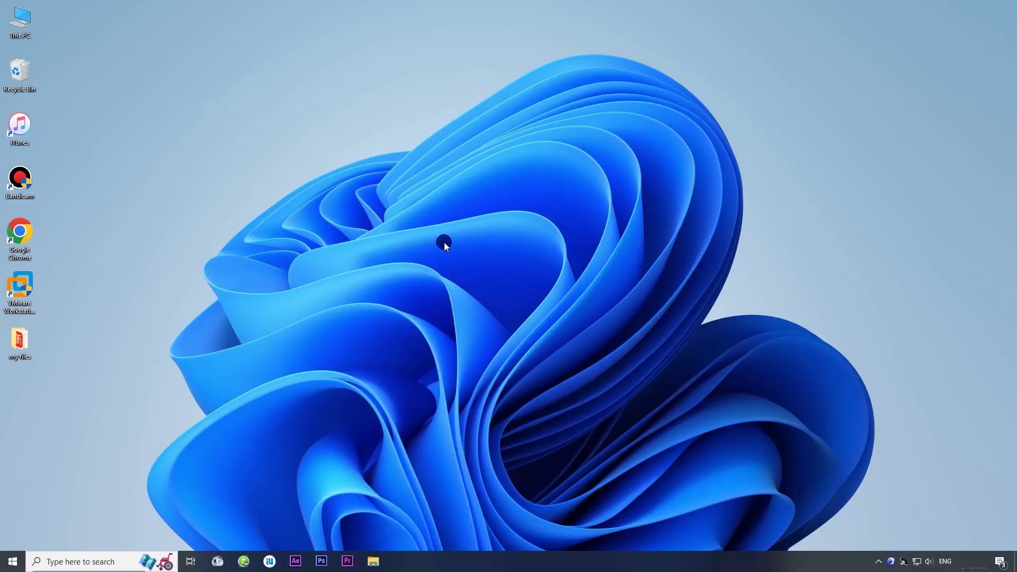
# Launch iTunes, choose Restore for the problem iPhone 12, and confirm Restore and Update
pyautogui.doubleClick(23, 130)
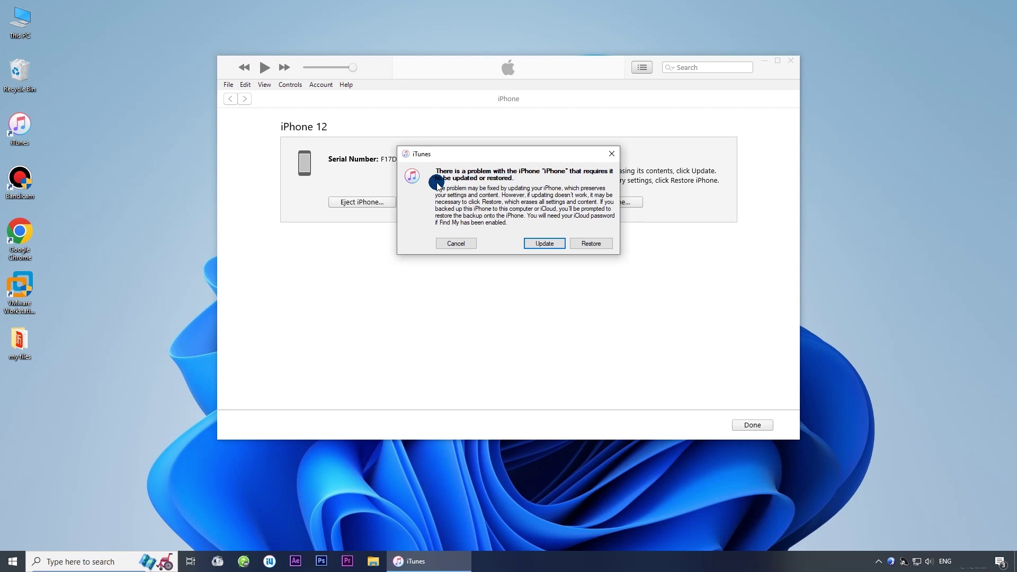
pyautogui.click(591, 244)
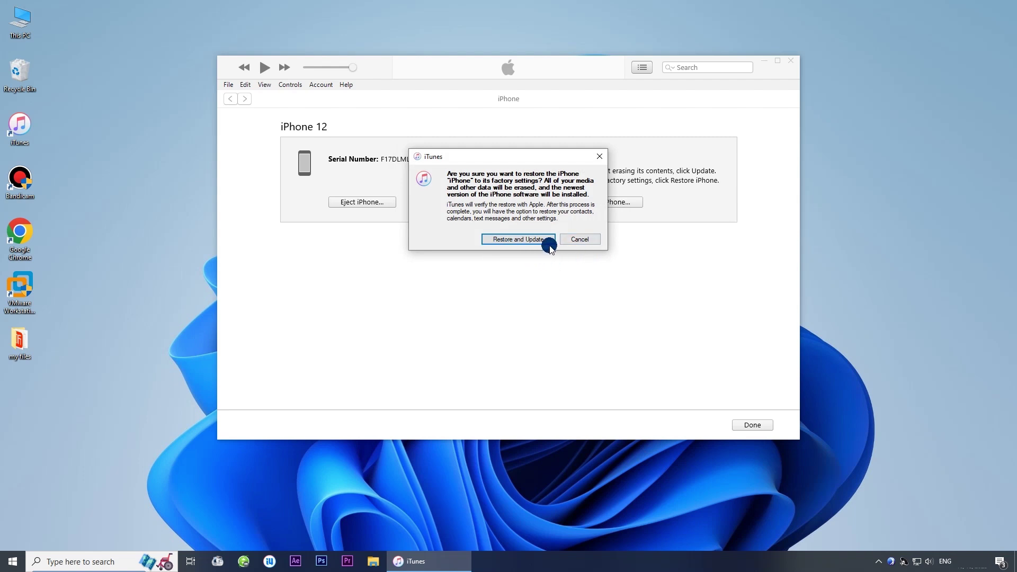
pyautogui.click(521, 240)
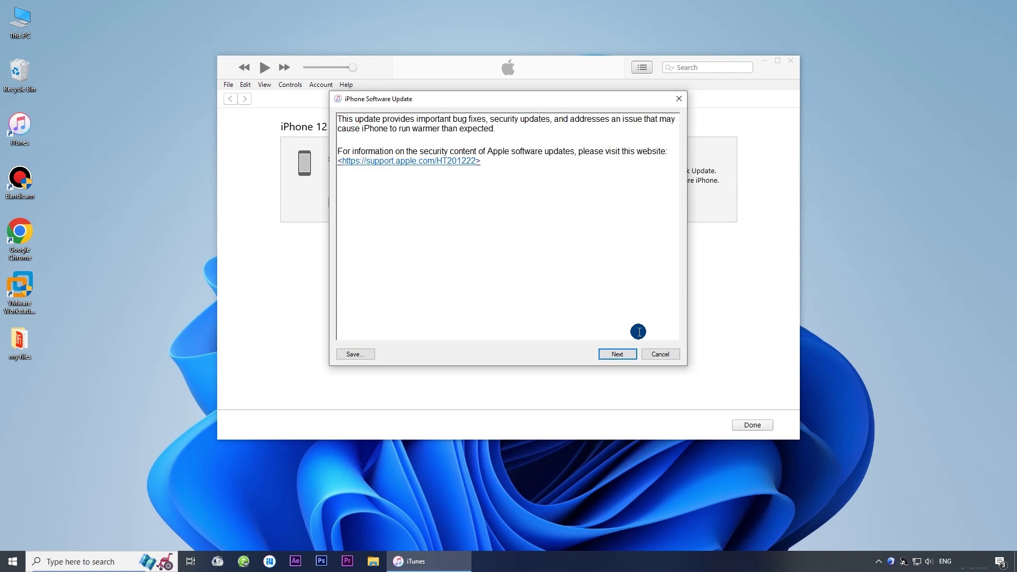
# Pass the iPhone Software Update notes and agree to the license so the restore runs
pyautogui.click(620, 354)
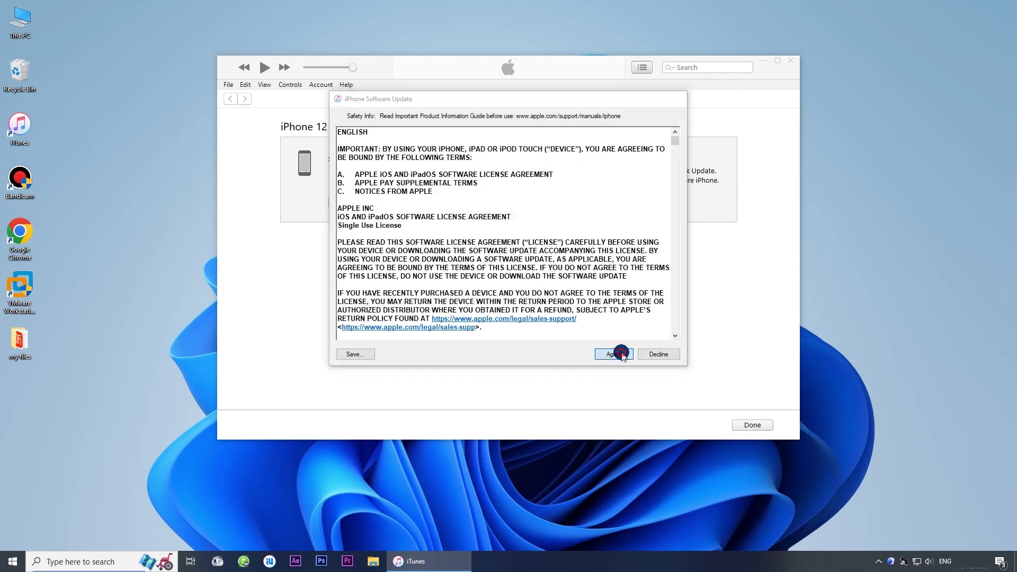
pyautogui.click(621, 354)
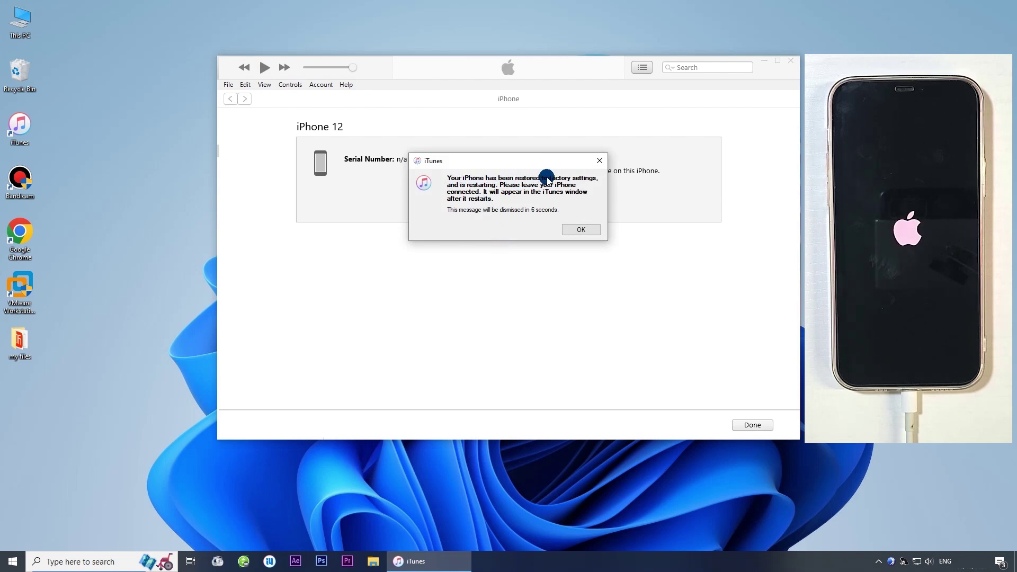
# Dismiss the restored-to-factory-settings message and wait for the iPhone 12 to reboot
pyautogui.click(592, 230)
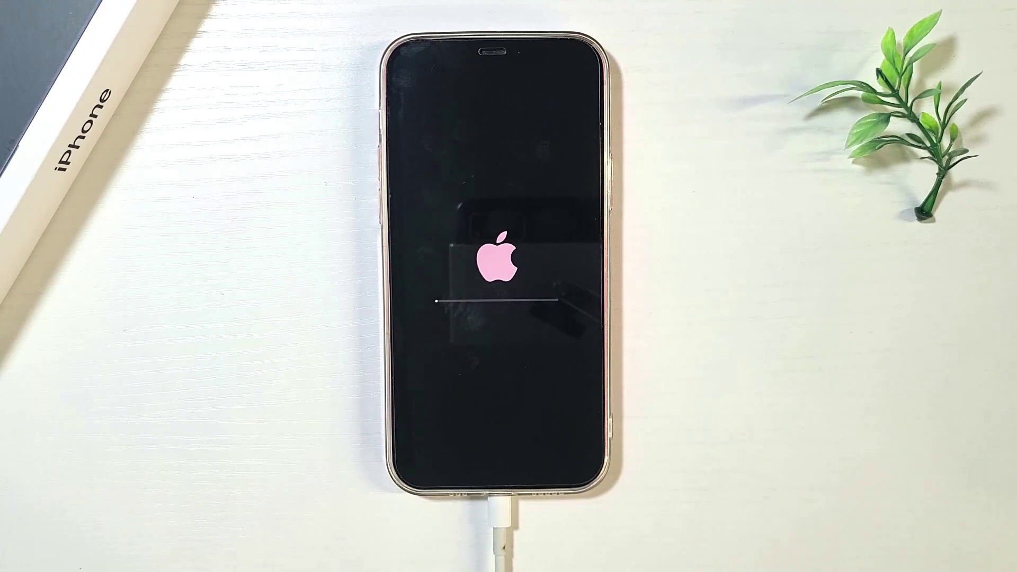